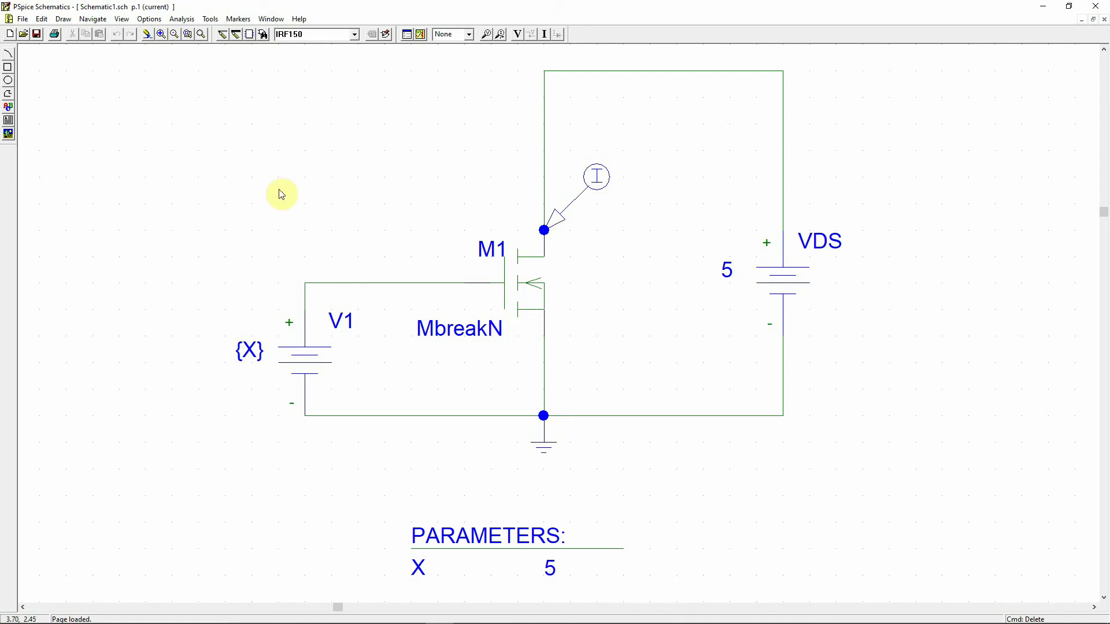
- Check that the DC sweep steps source VDS from 0 to 5, and keep it unchanged
click(408, 38)
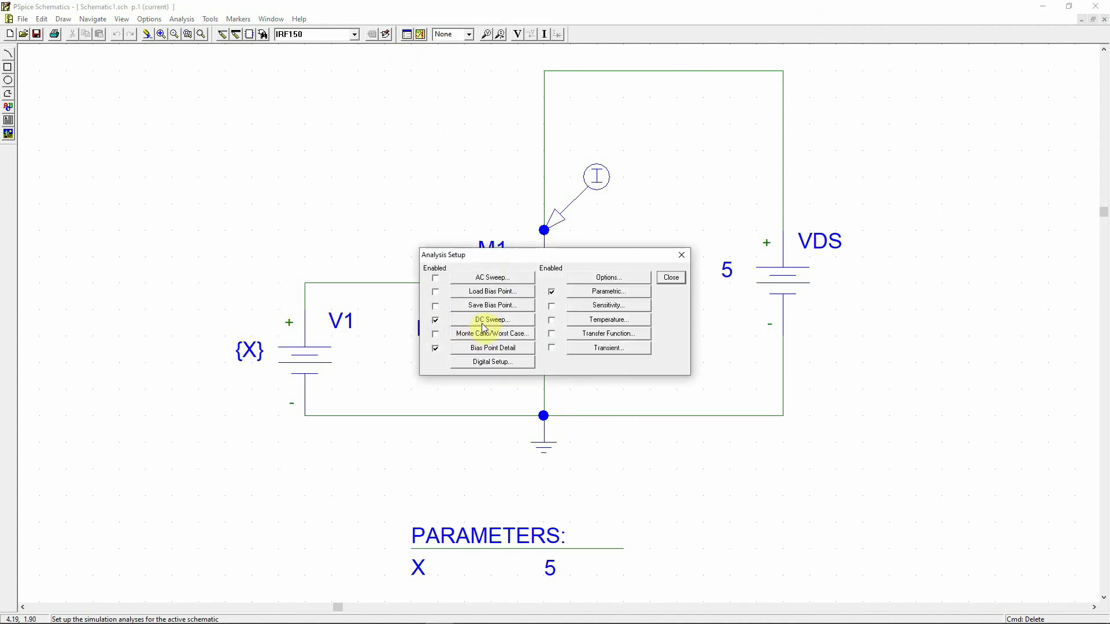
click(484, 321)
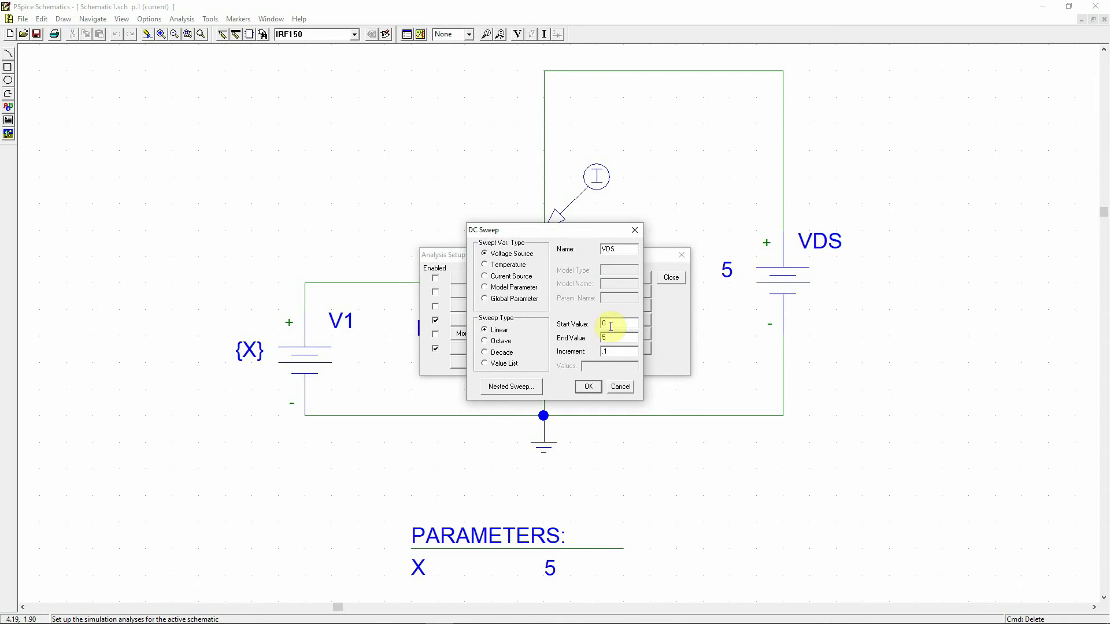
click(589, 388)
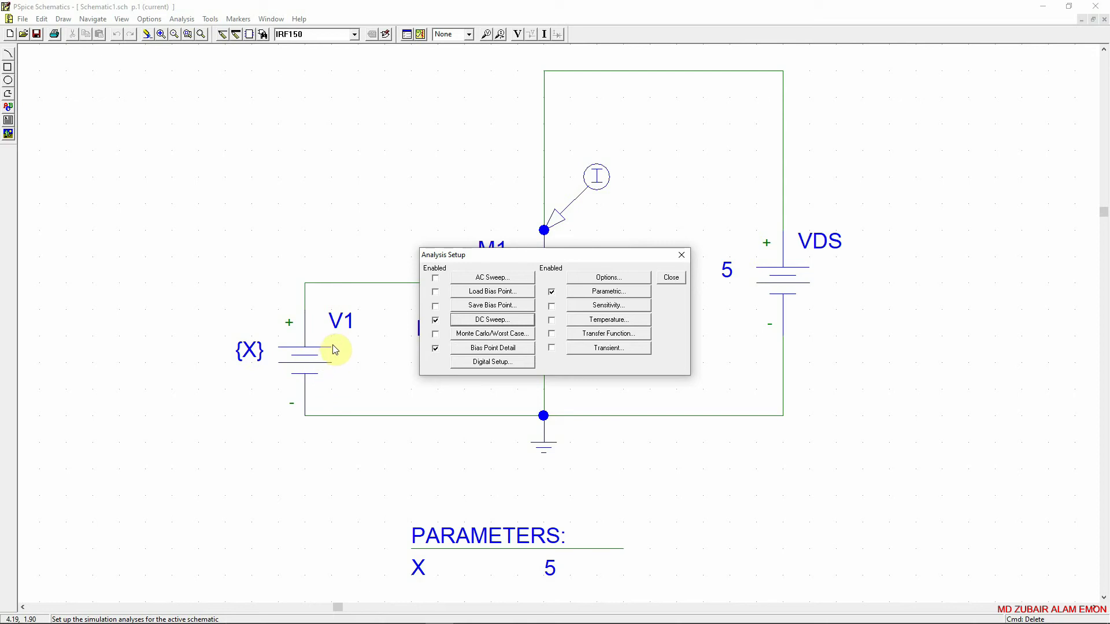
- Inspect the parametric sweep of global parameter X (0 to 5) without changes, then close Analysis Setup
drag(544, 255, 673, 263)
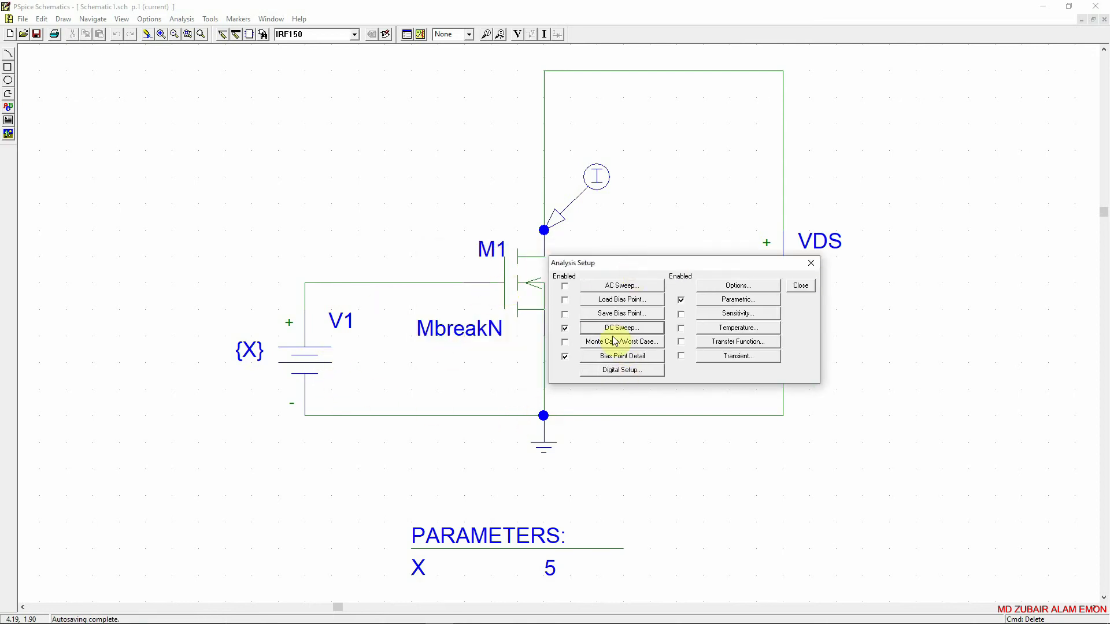
click(736, 301)
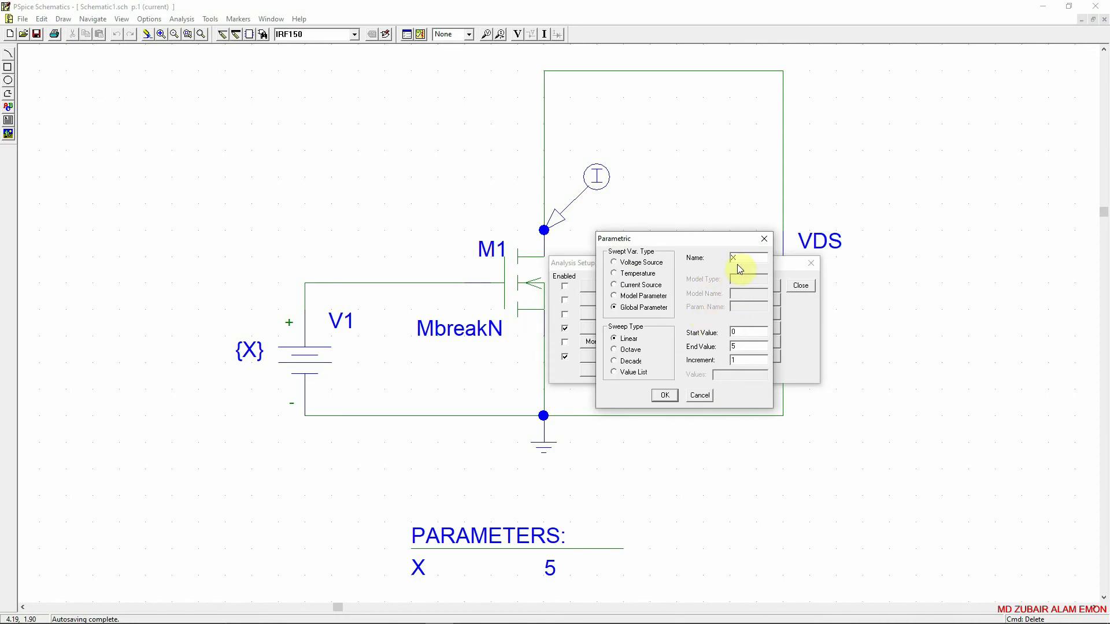
click(646, 306)
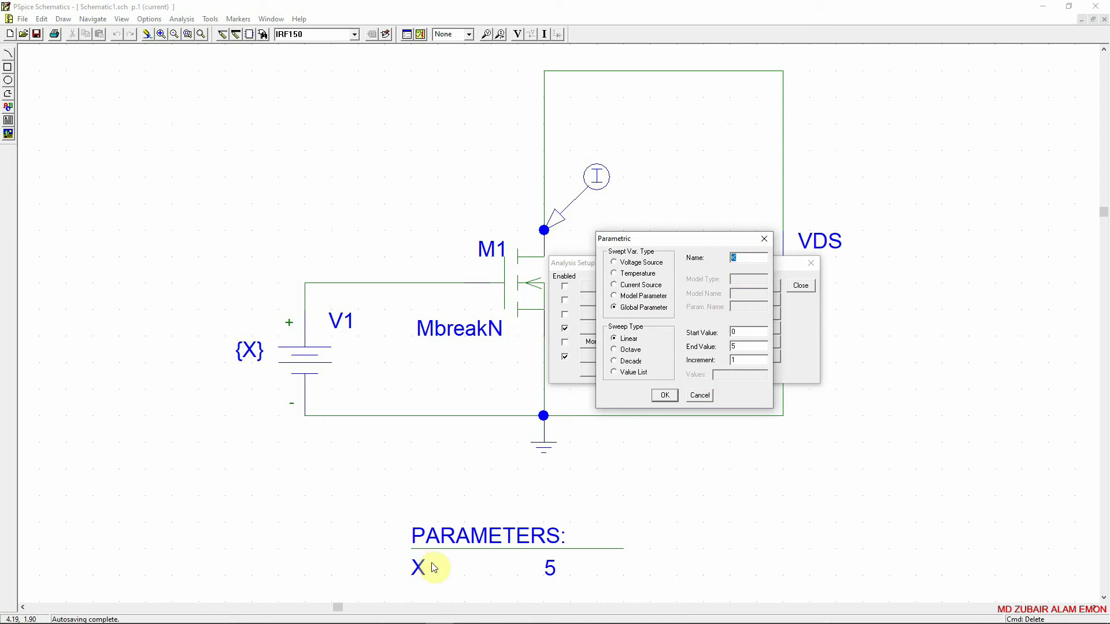
click(747, 346)
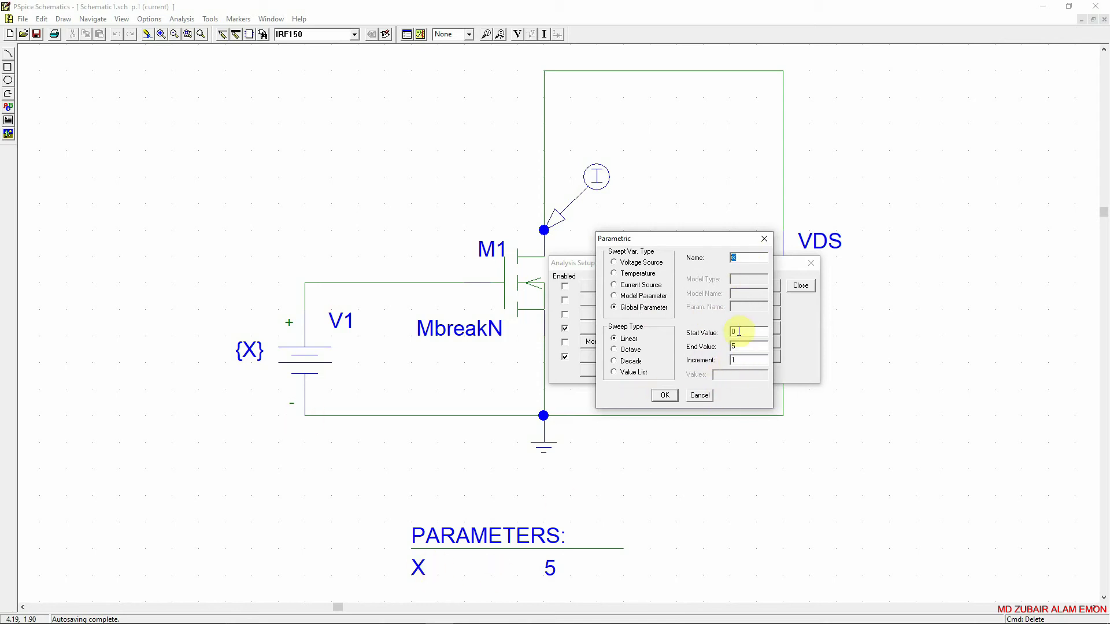
click(707, 398)
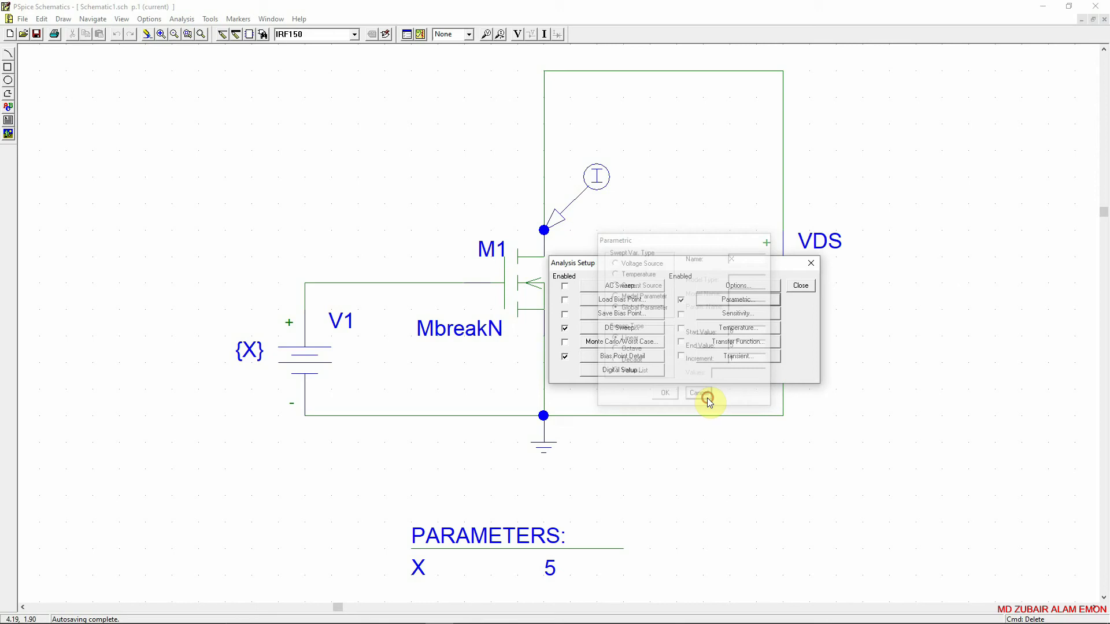
click(802, 286)
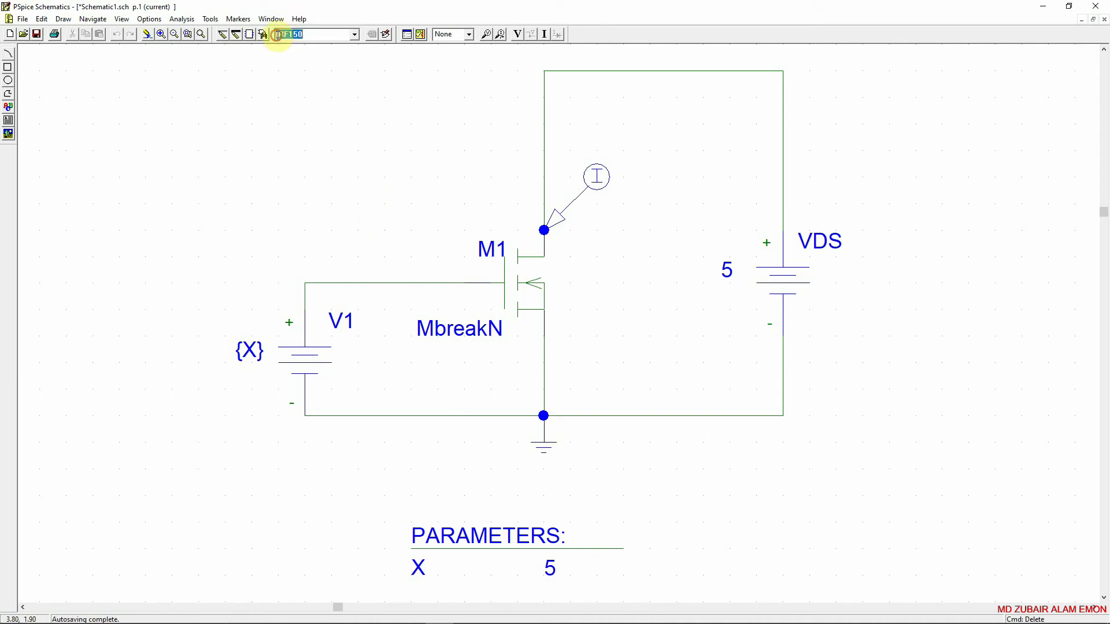
- Place one IRF150 transistor beside the existing transistor M1
drag(276, 35, 307, 35)
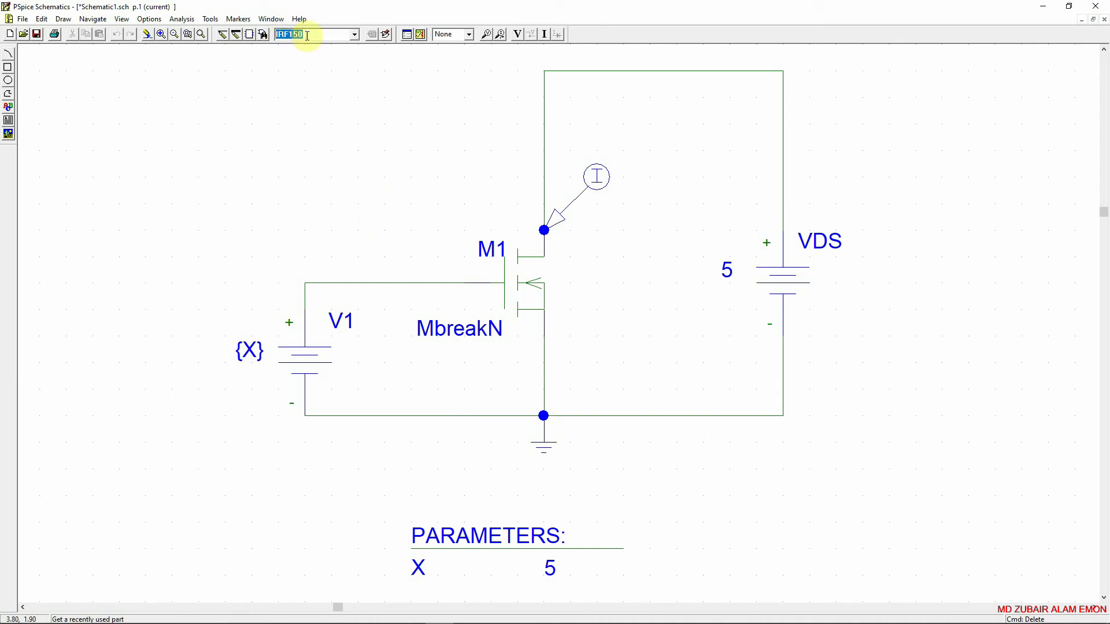
click(264, 35)
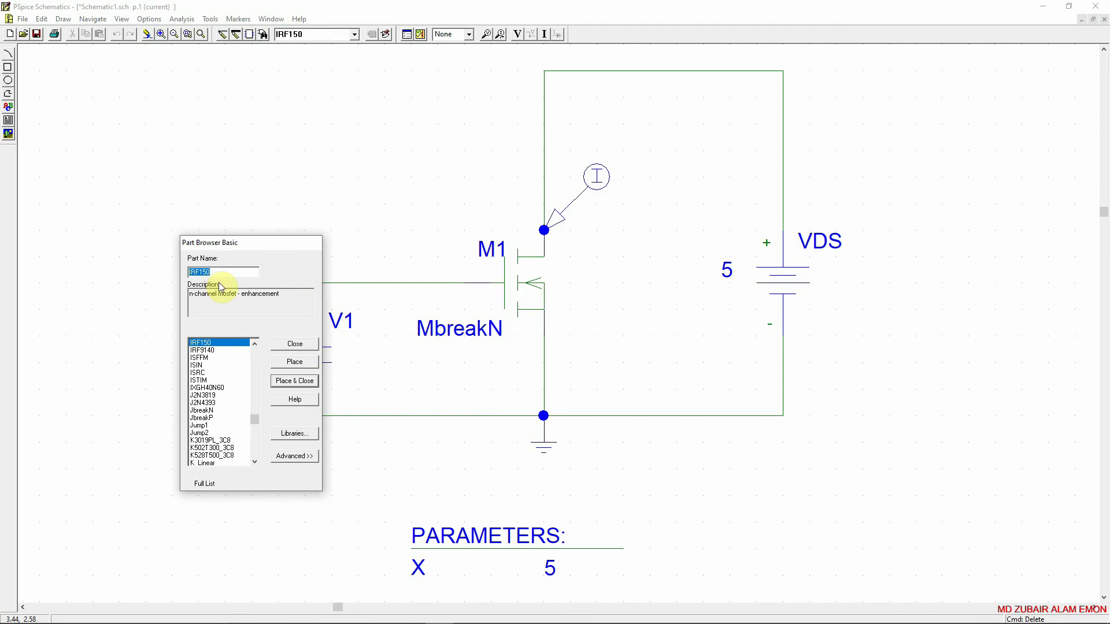
click(294, 344)
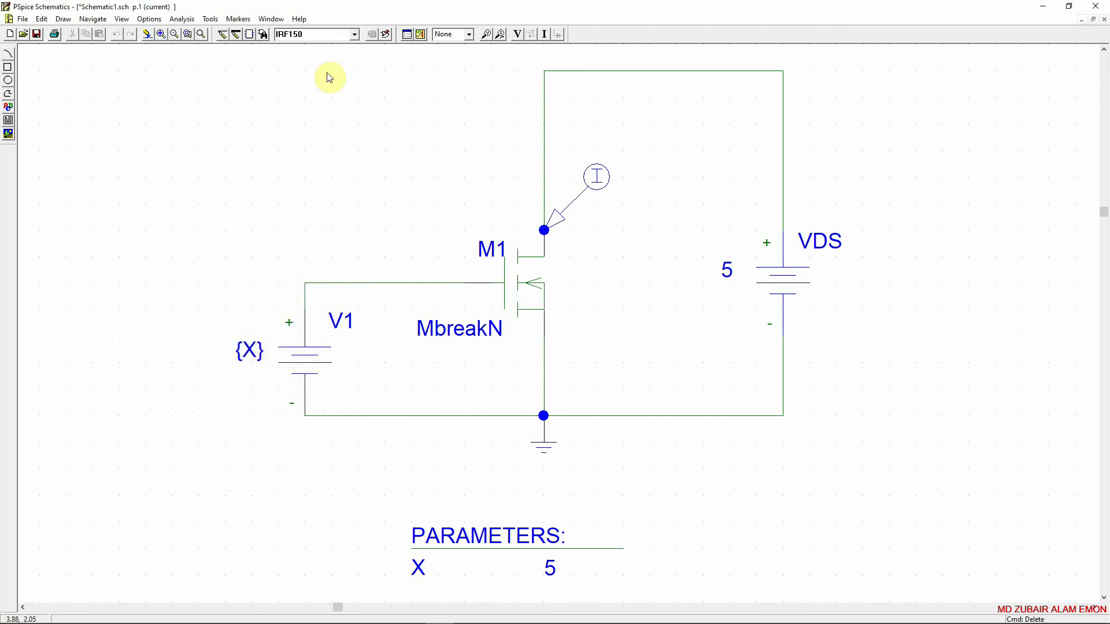
click(313, 40)
key(Return)
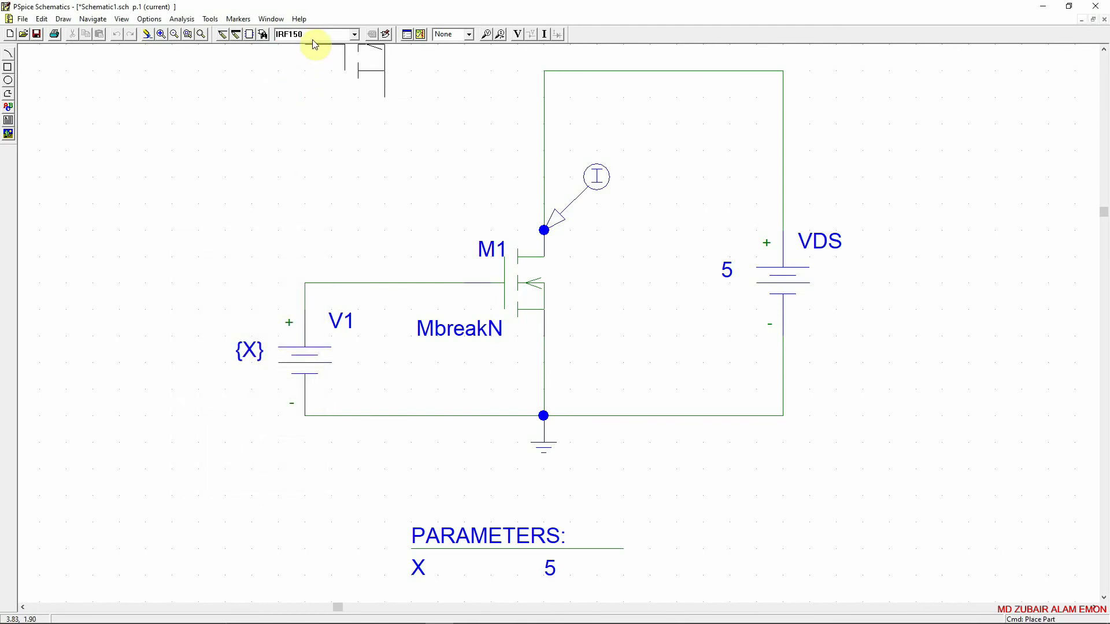
click(569, 278)
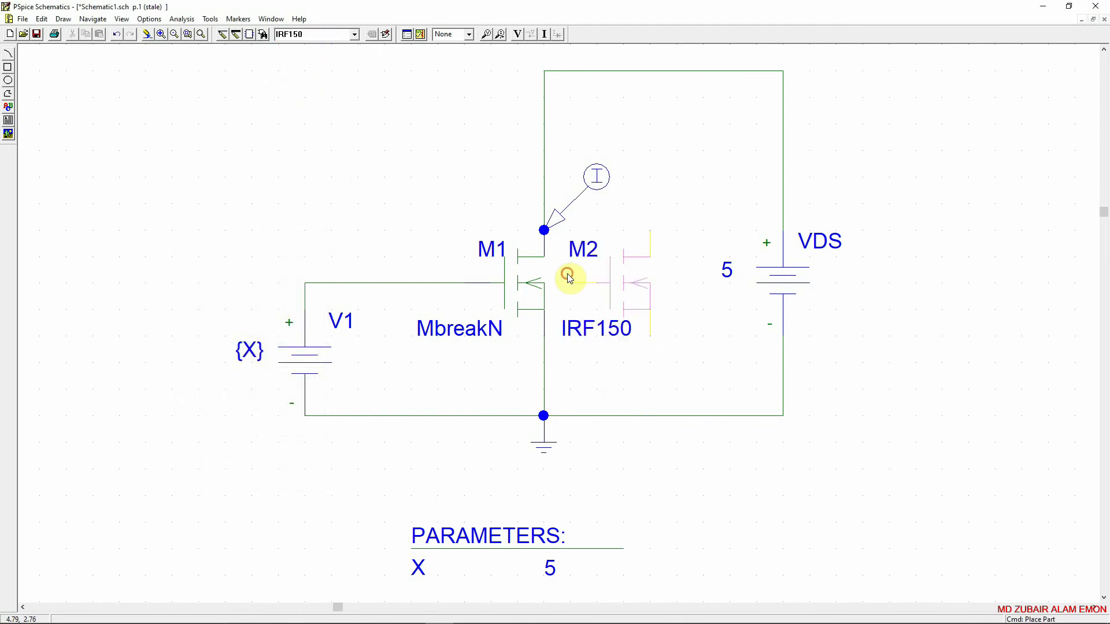
right_click(546, 366)
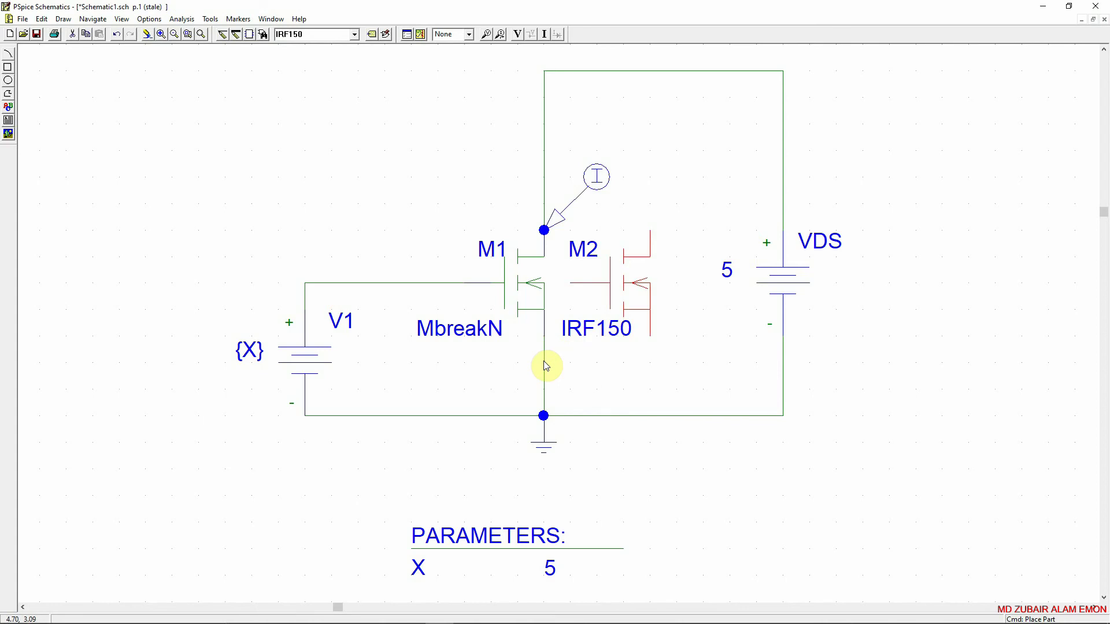
- Delete MbreakN transistor M1 and move IRF150 M2 into its former position
click(526, 287)
key(Delete)
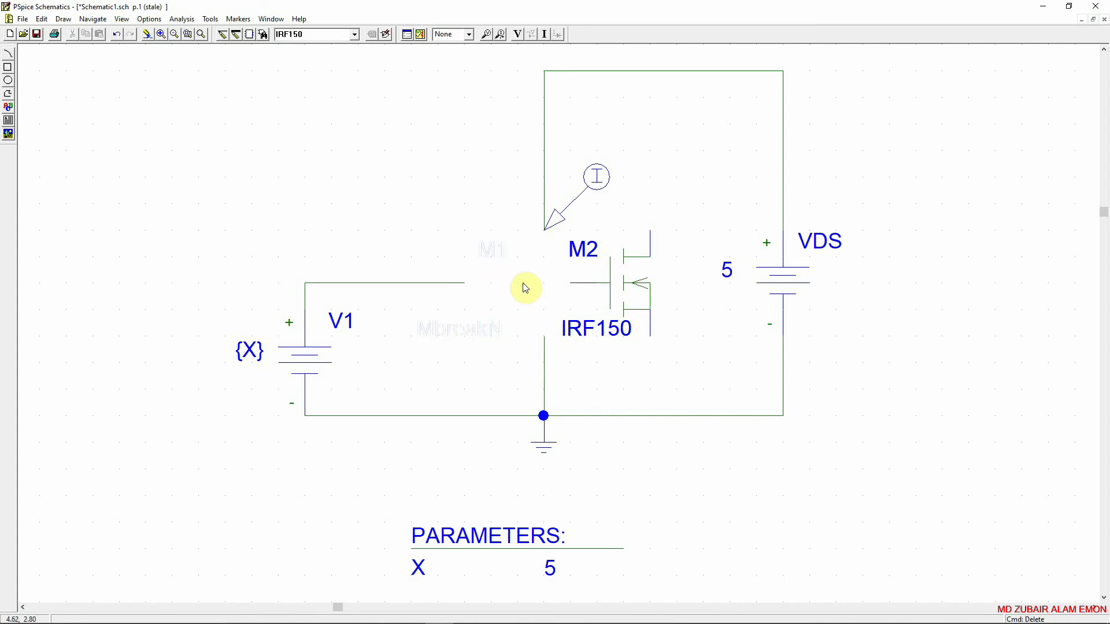
drag(628, 310, 530, 293)
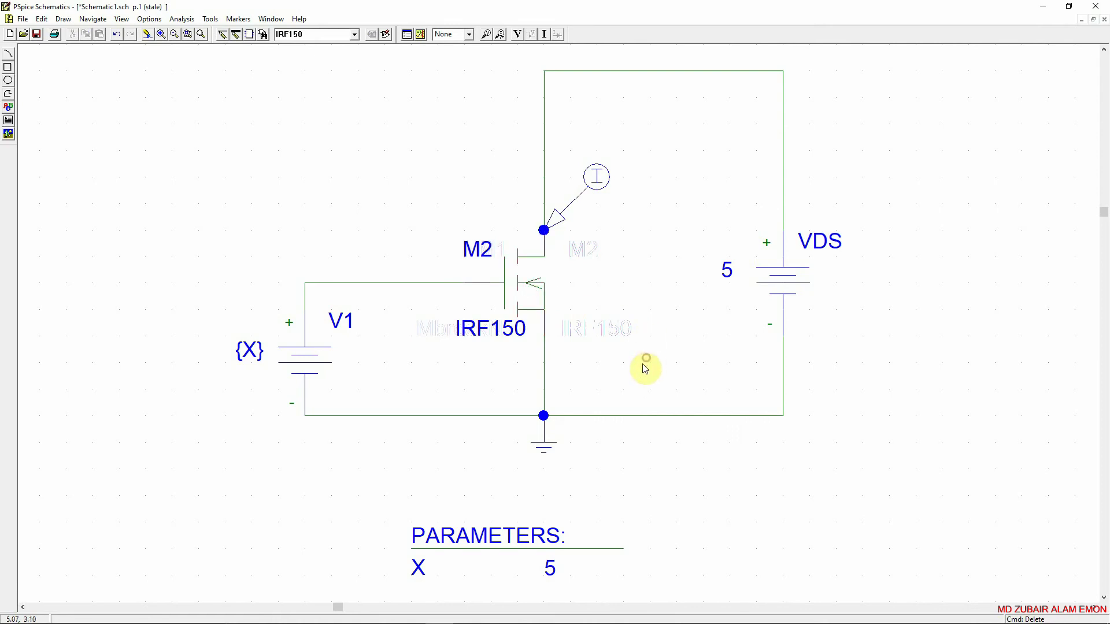
click(220, 169)
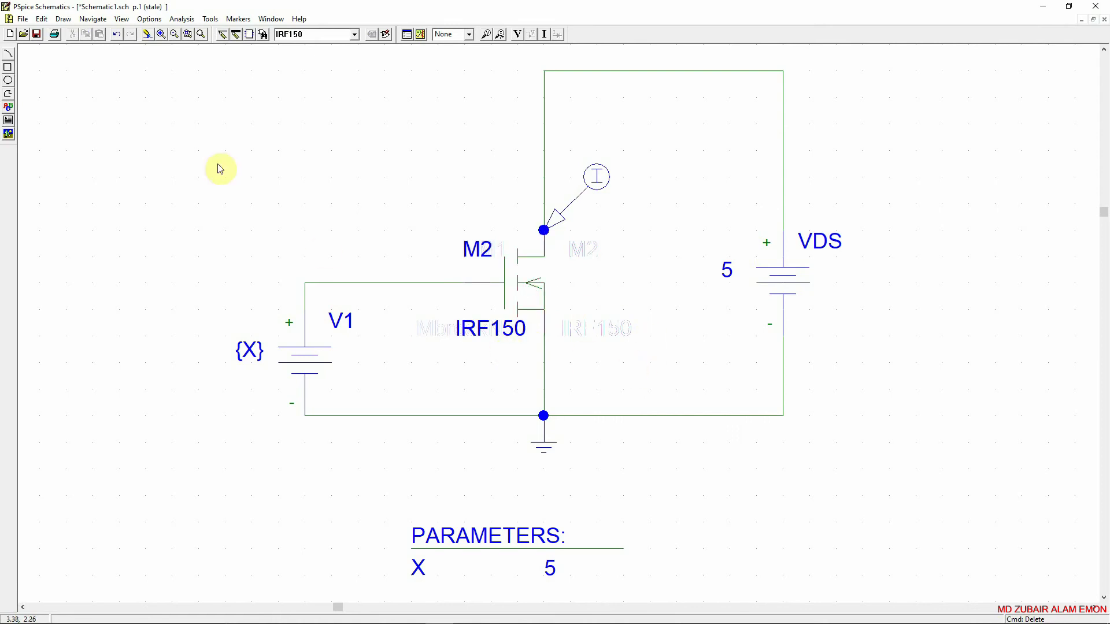
click(23, 19)
- Save the schematic under the new name Schematic3.sch
click(56, 106)
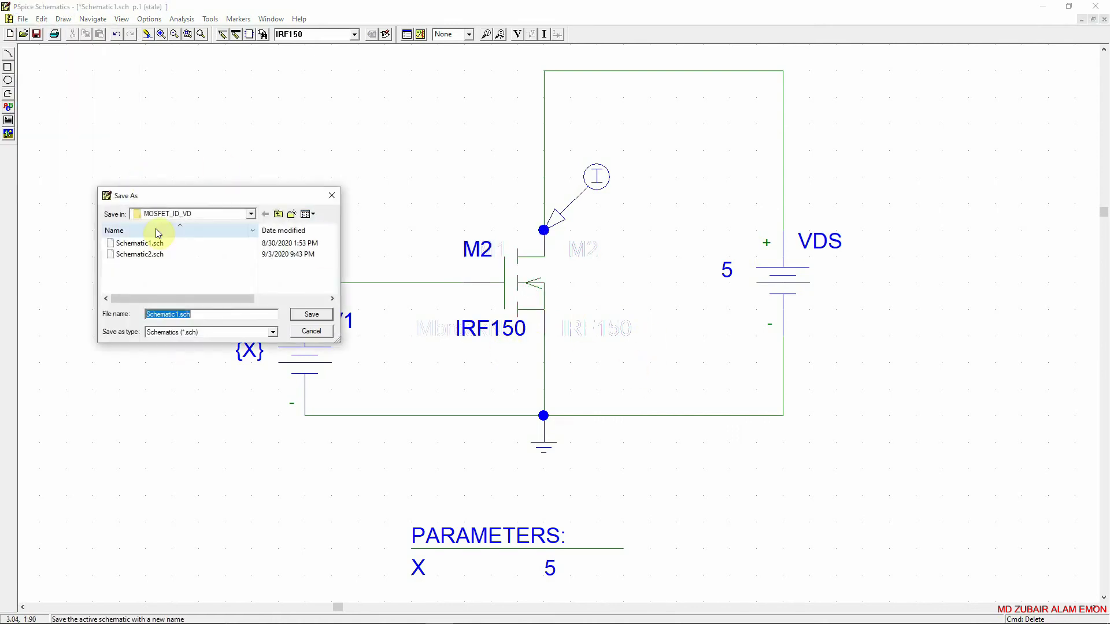
click(177, 316)
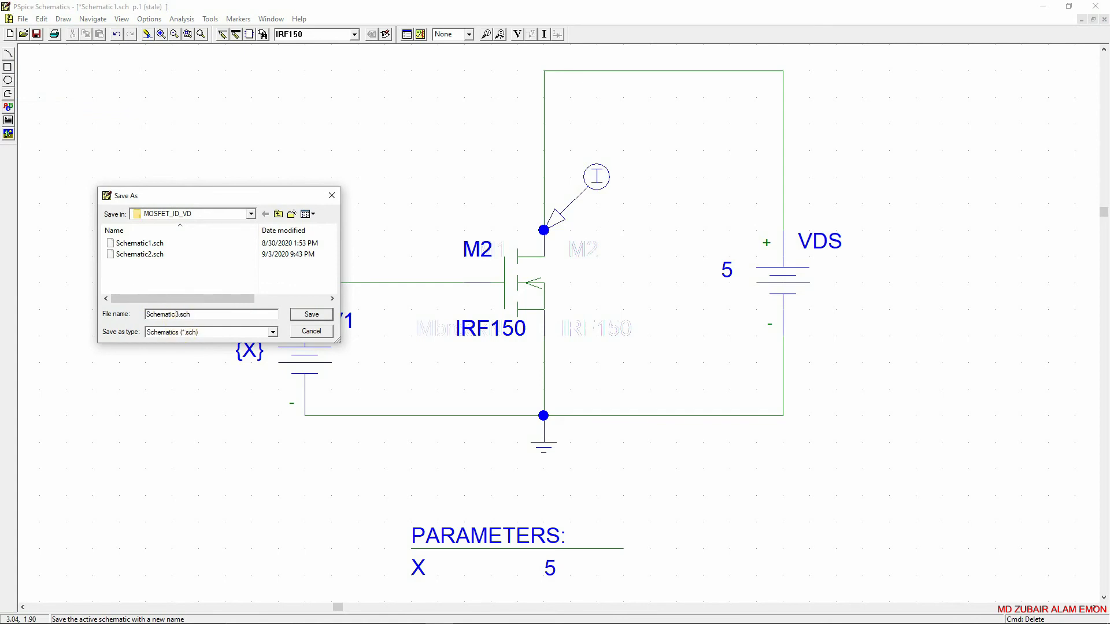
key(Return)
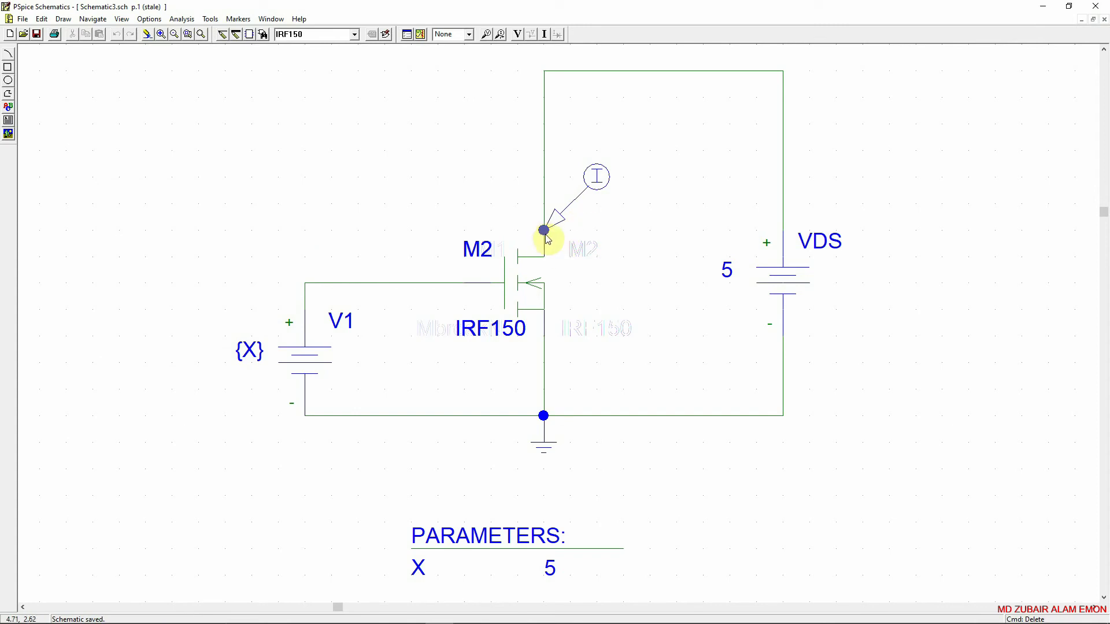
- Delete the PARAMETERS block and select the VDS source's DC value 5 for replacement
click(504, 539)
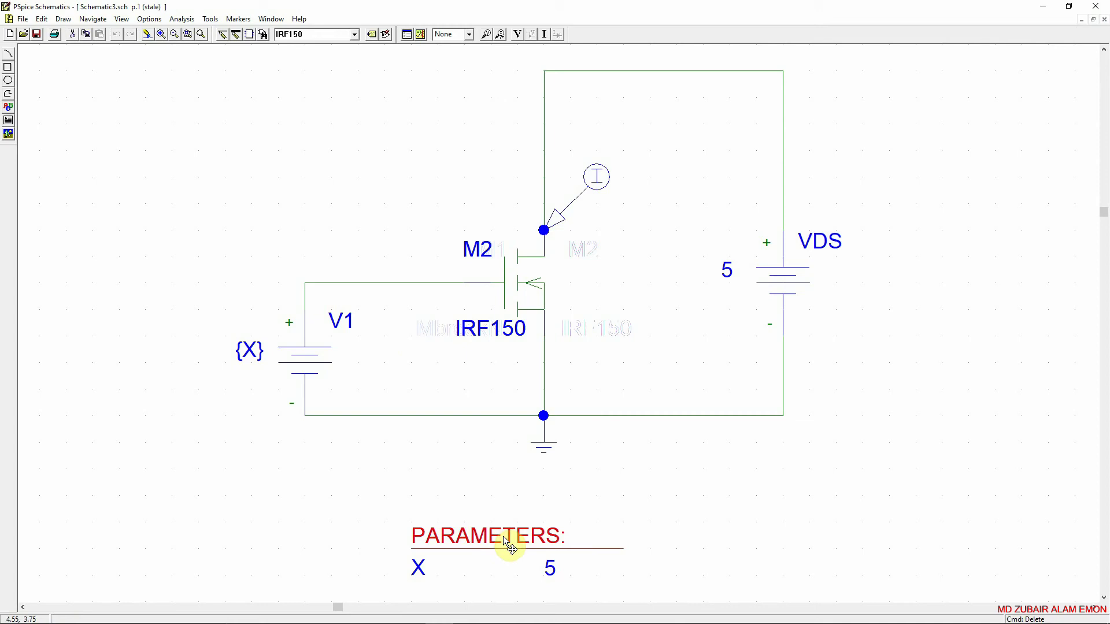
key(Delete)
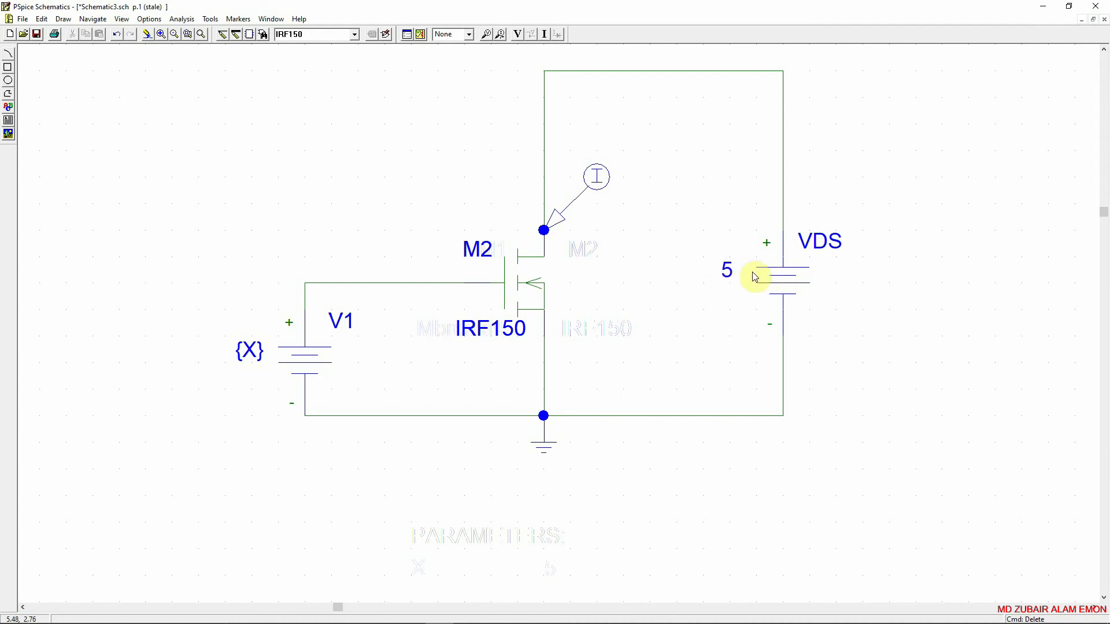
double_click(772, 286)
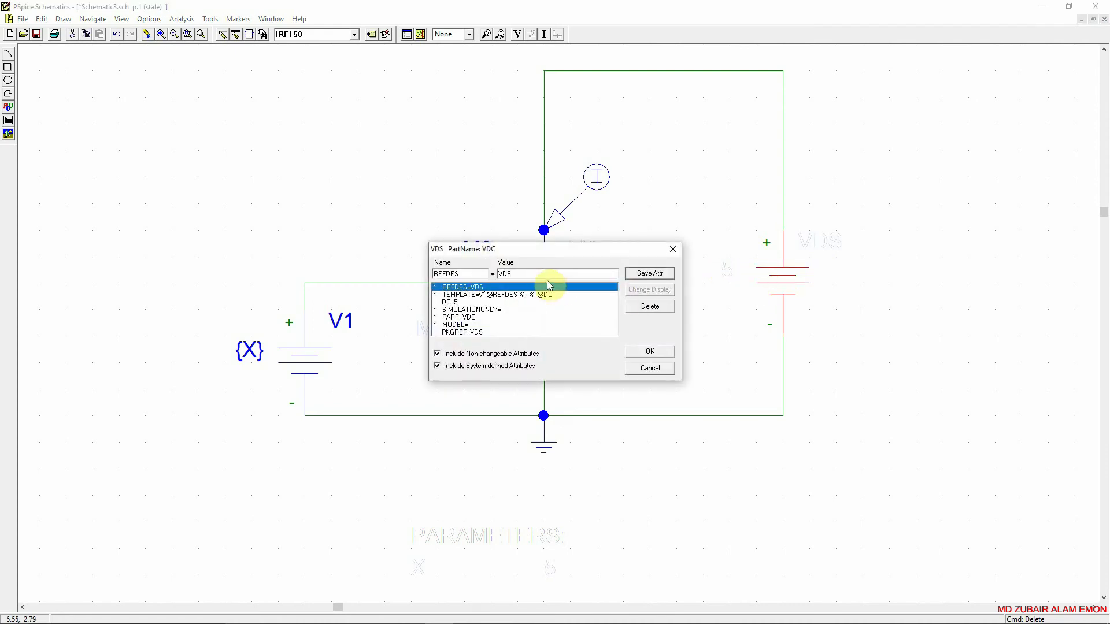
click(459, 303)
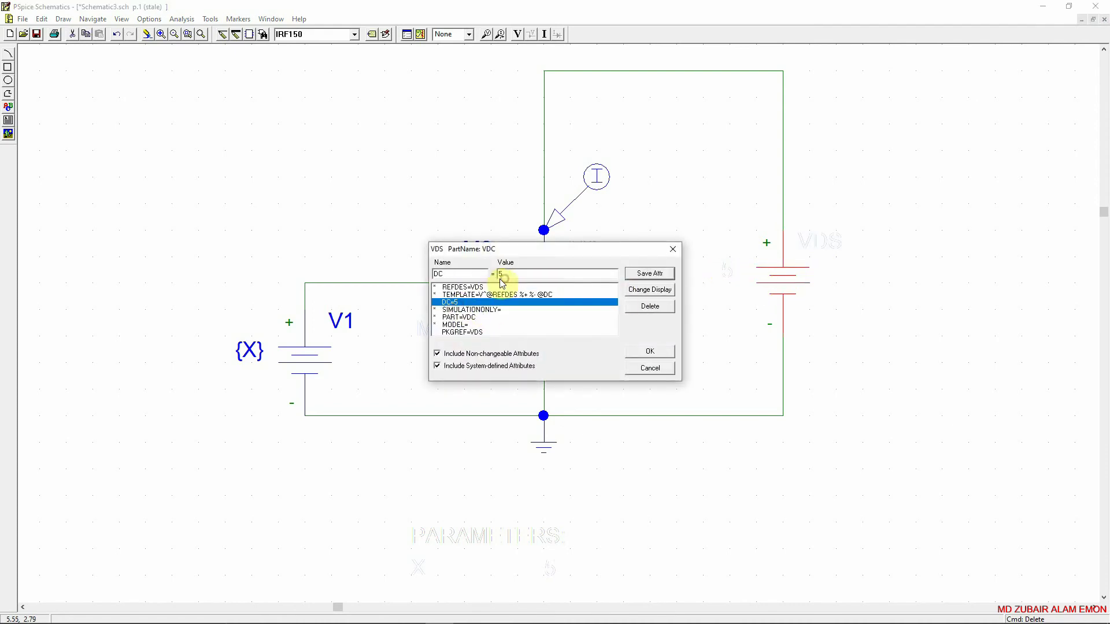
double_click(503, 275)
- Apply VDS DC = 4, then change source V1's value from {X} to a fixed 5
click(659, 351)
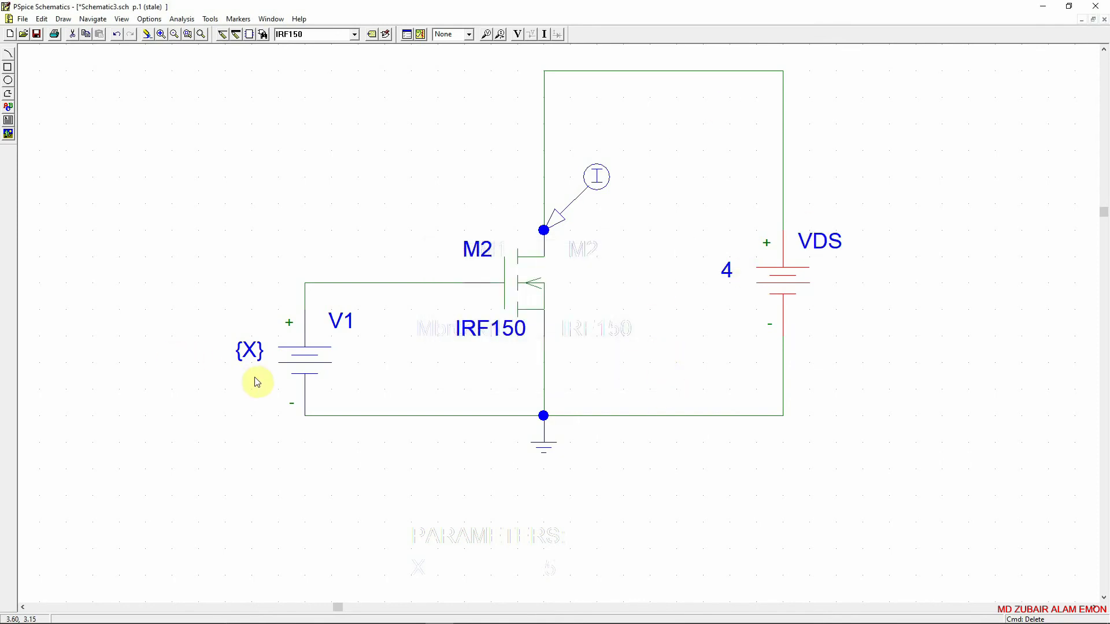
double_click(253, 354)
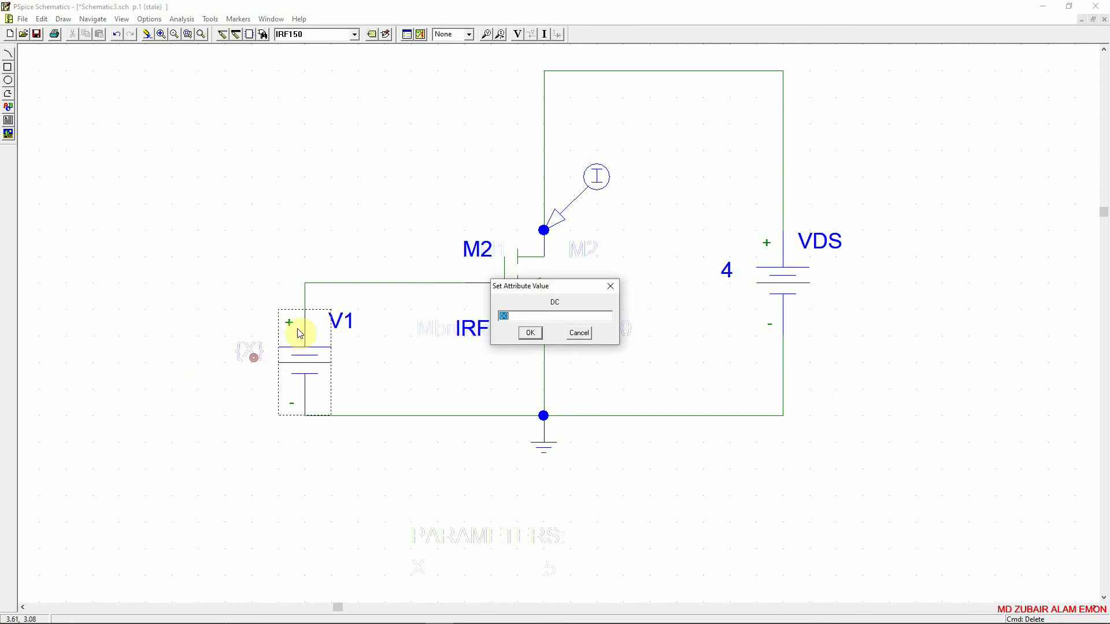
text(5)
click(527, 332)
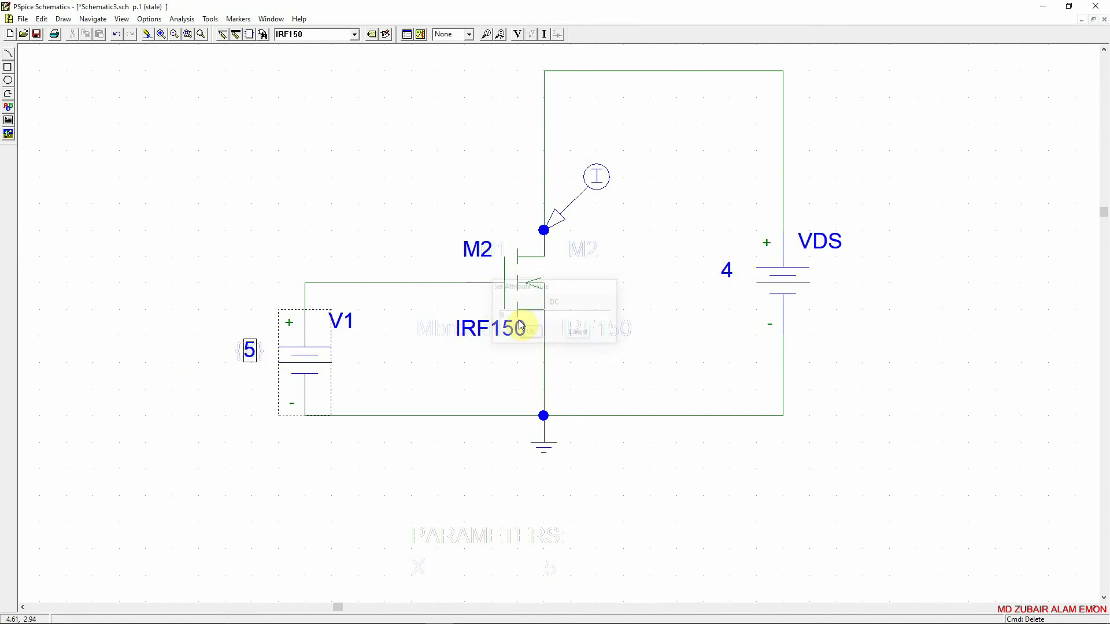
click(285, 199)
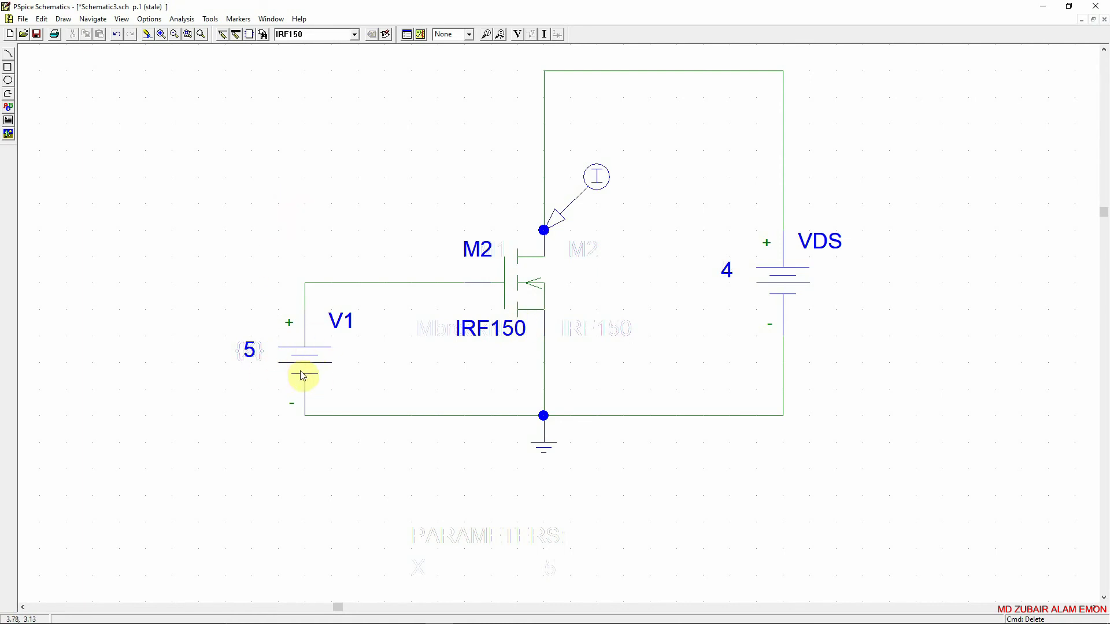
- Set the DC sweep to source V1, end value 7, increment 1, and recheck it
click(407, 34)
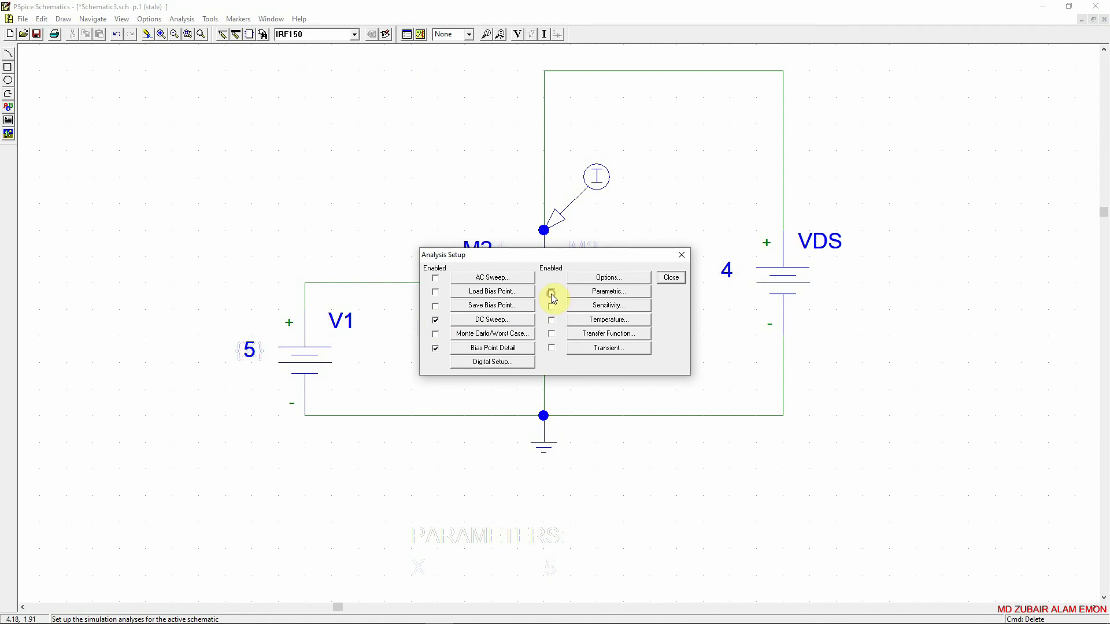
click(477, 321)
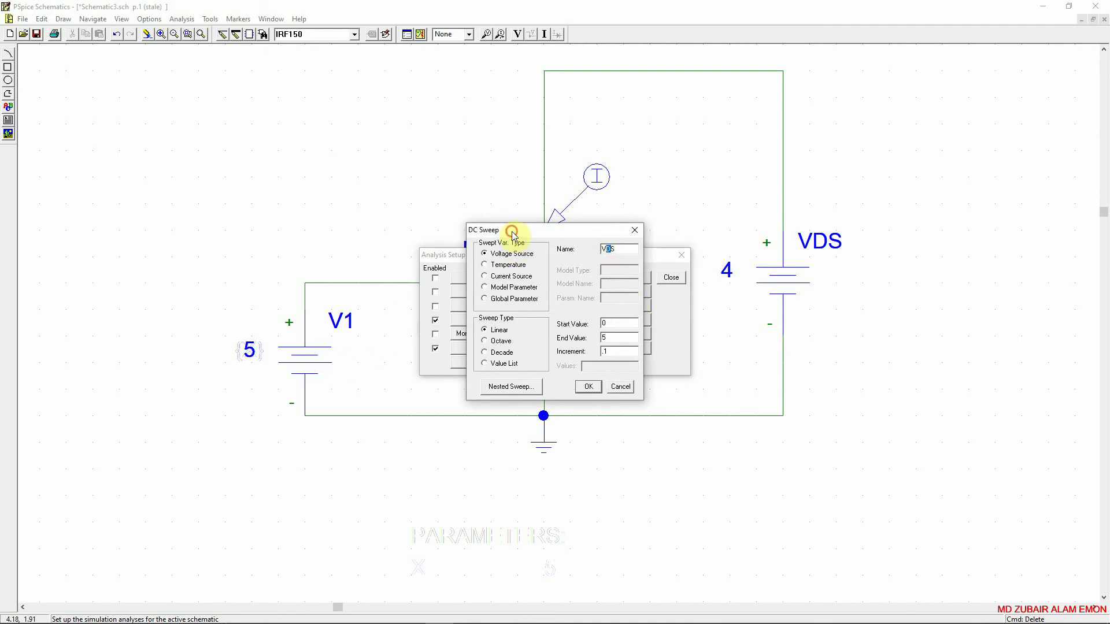
drag(511, 230, 569, 261)
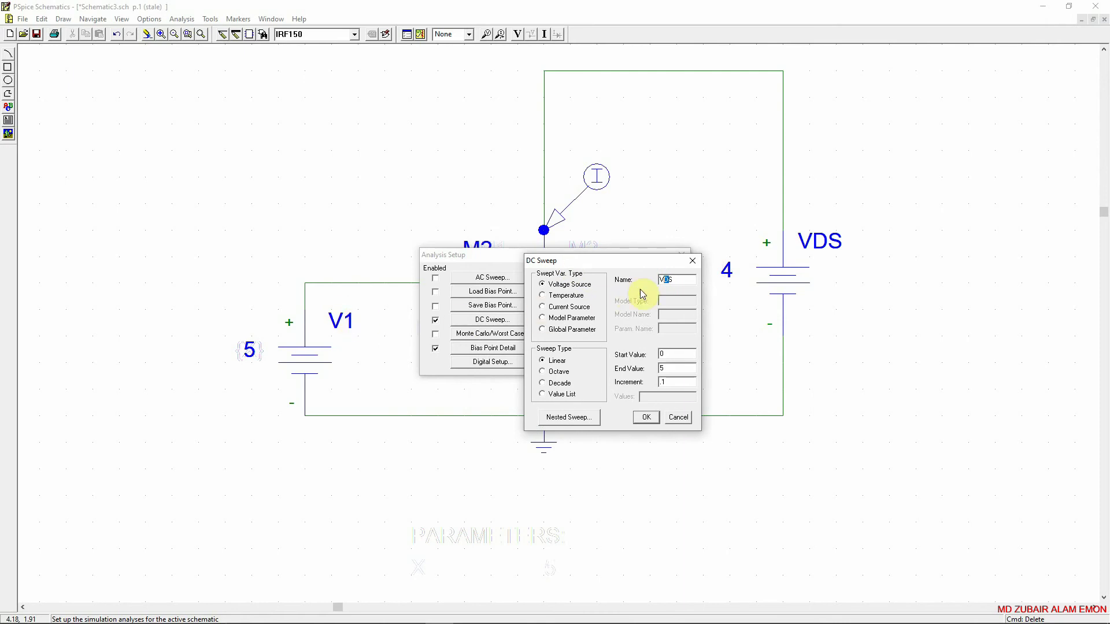
click(672, 283)
text(V1)
double_click(670, 366)
drag(666, 369, 656, 371)
click(646, 417)
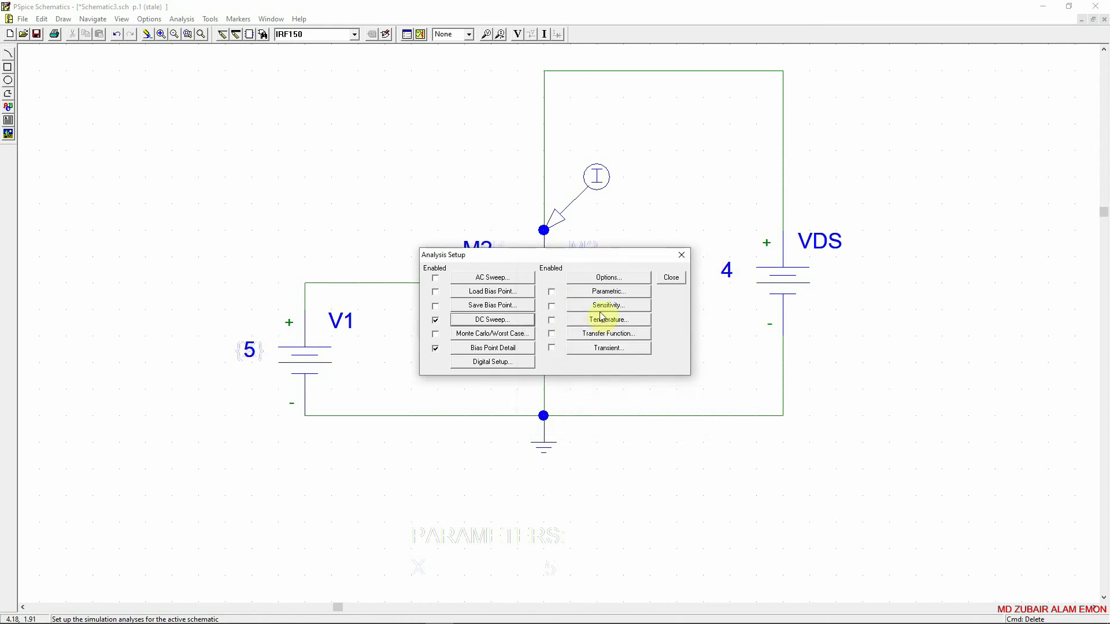
click(492, 321)
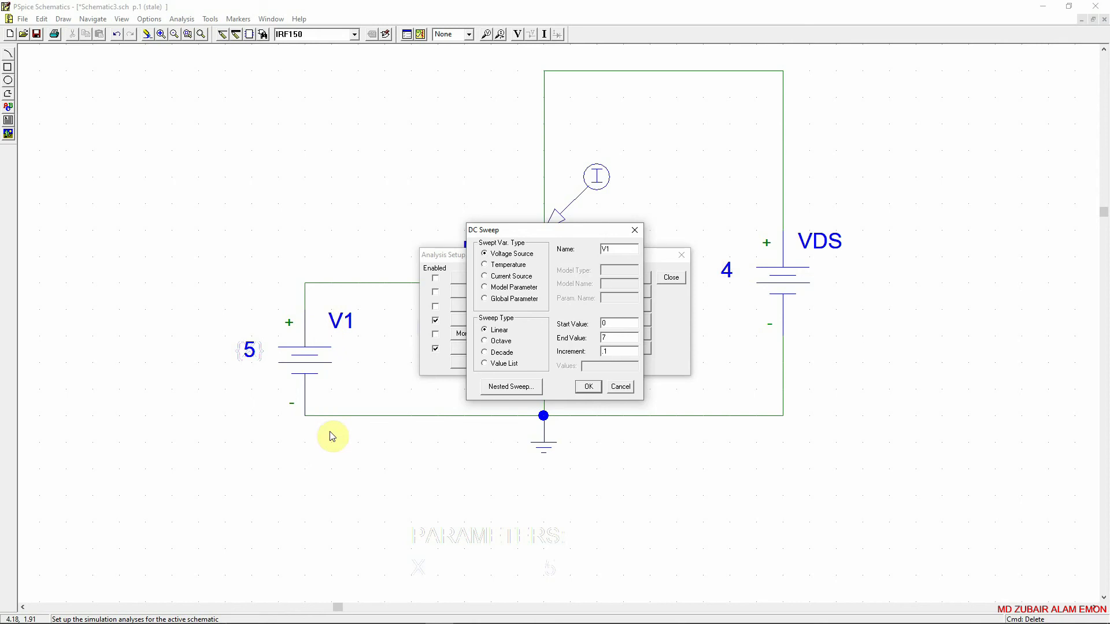
click(587, 386)
- Close Analysis Setup, save Schematic3.sch, and run the PSpice simulation
click(671, 277)
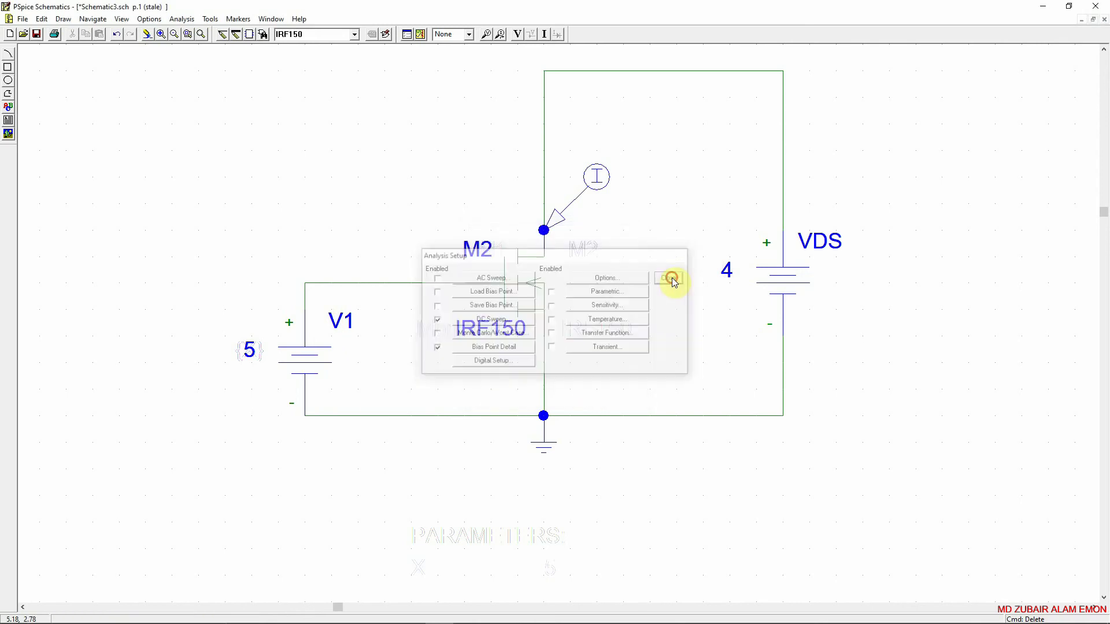
click(38, 35)
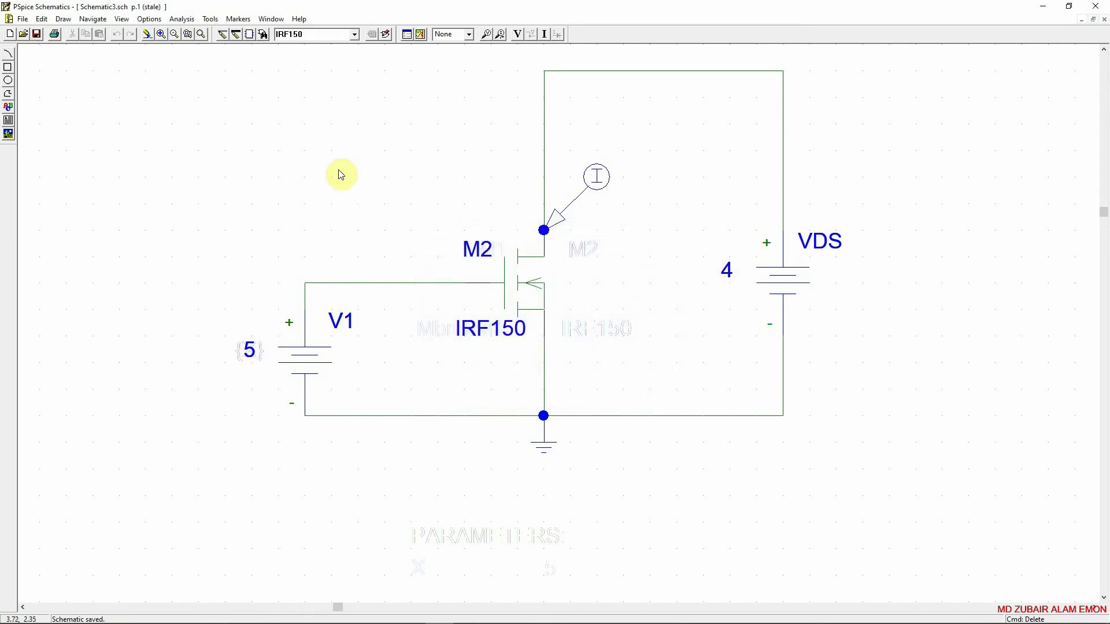
click(422, 36)
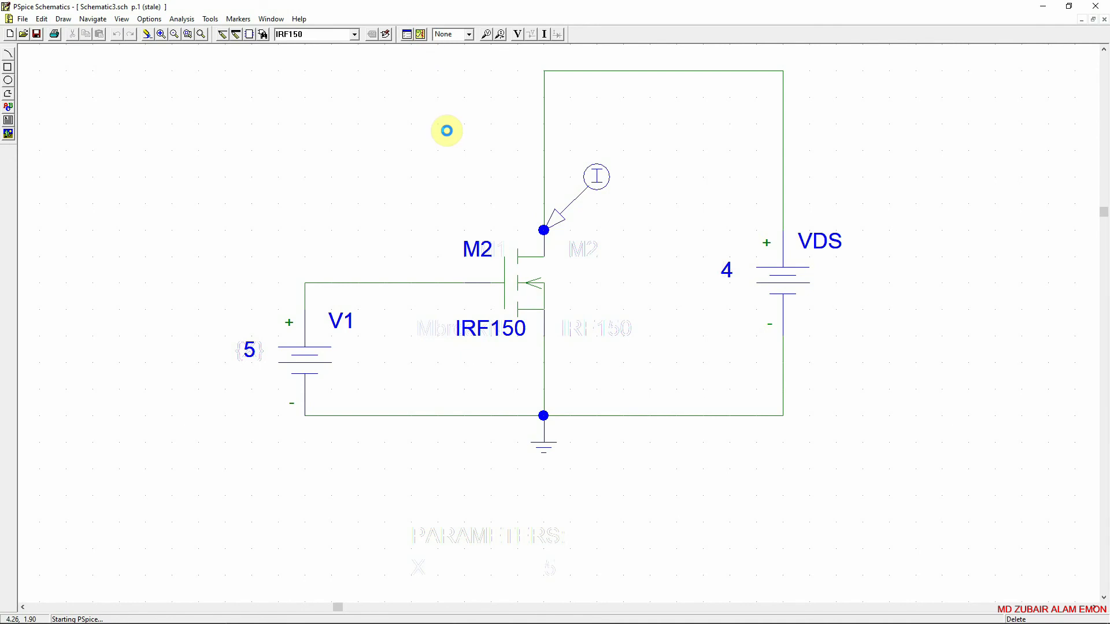
- Bring the Probe plot of Id(M2) versus V_V1 (0 to 7 V) to the front
click(470, 613)
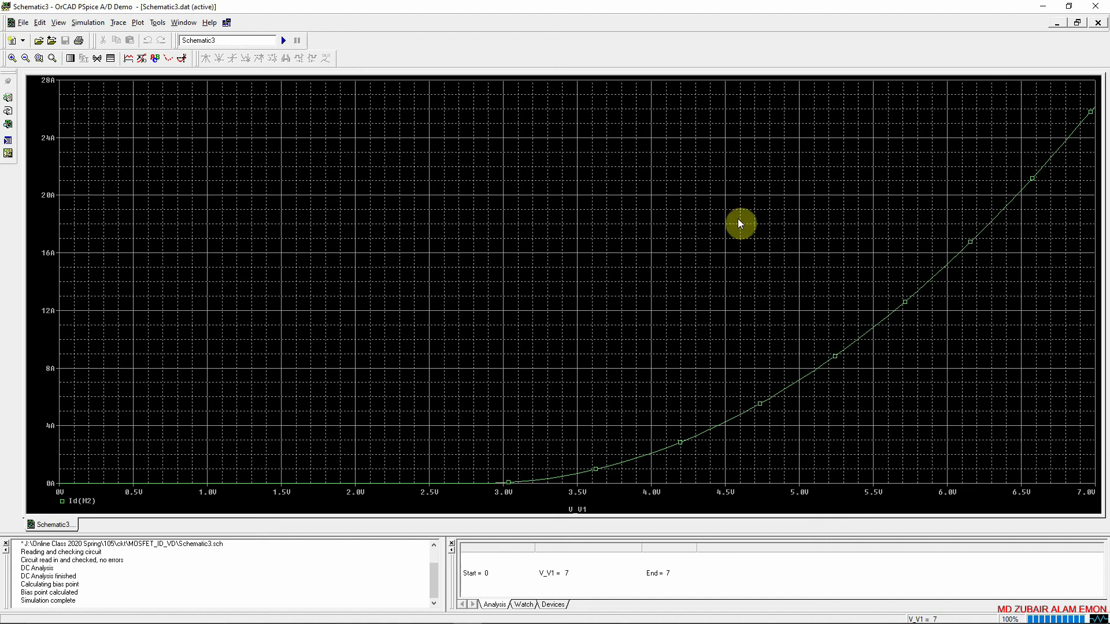
- Make the Id(M2) Y axis a user-defined logarithmic scale from 1A to 28A
right_click(824, 226)
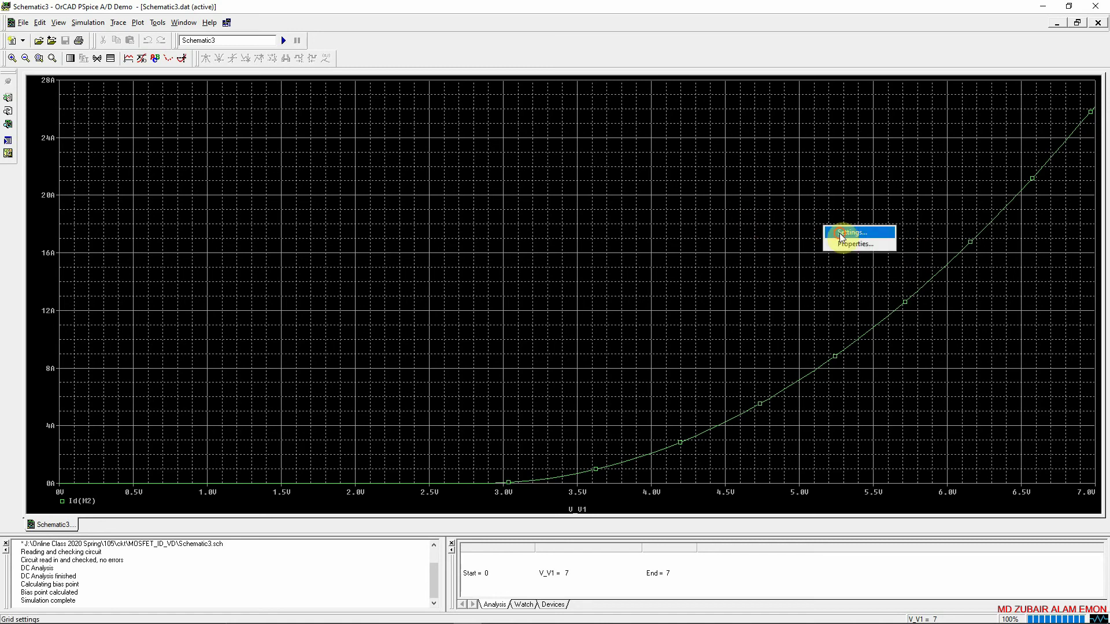
click(842, 234)
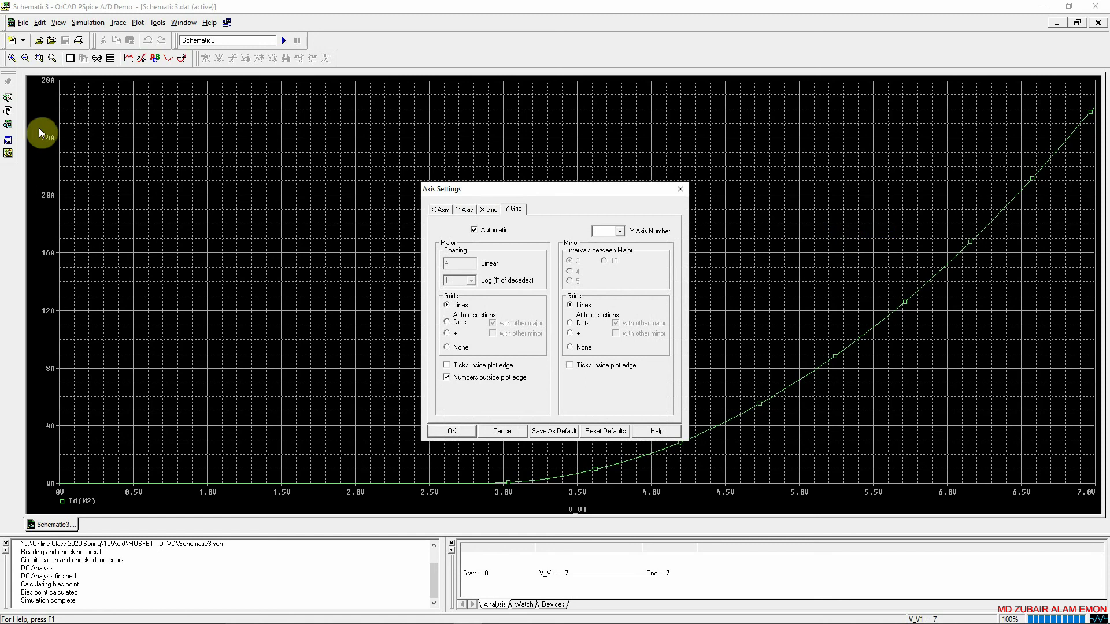
click(466, 210)
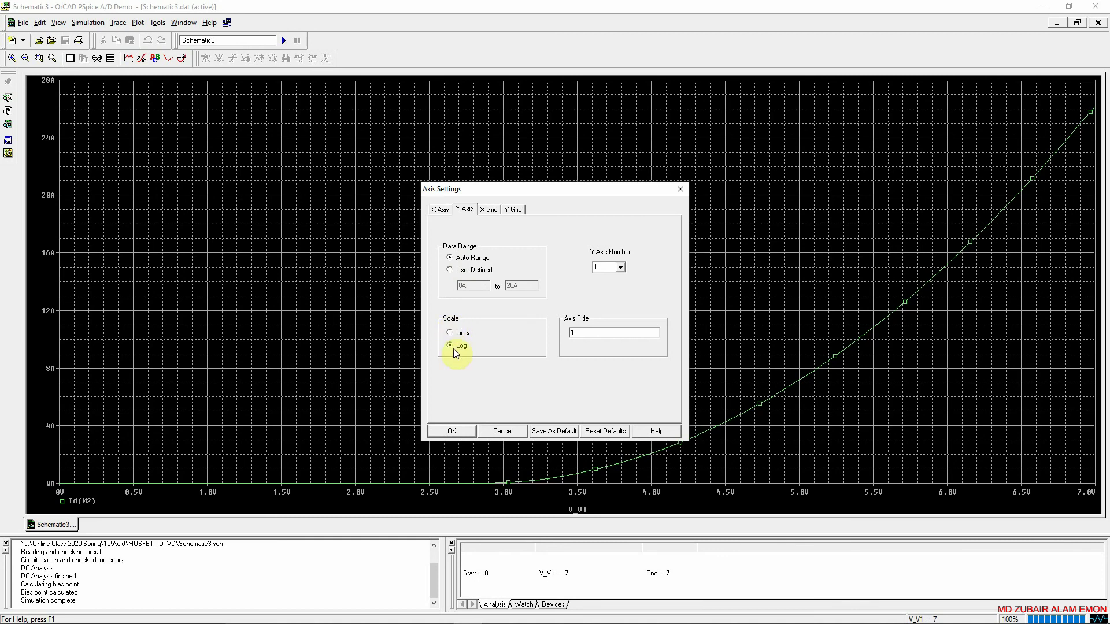
click(457, 271)
double_click(468, 286)
click(499, 292)
click(464, 285)
click(461, 435)
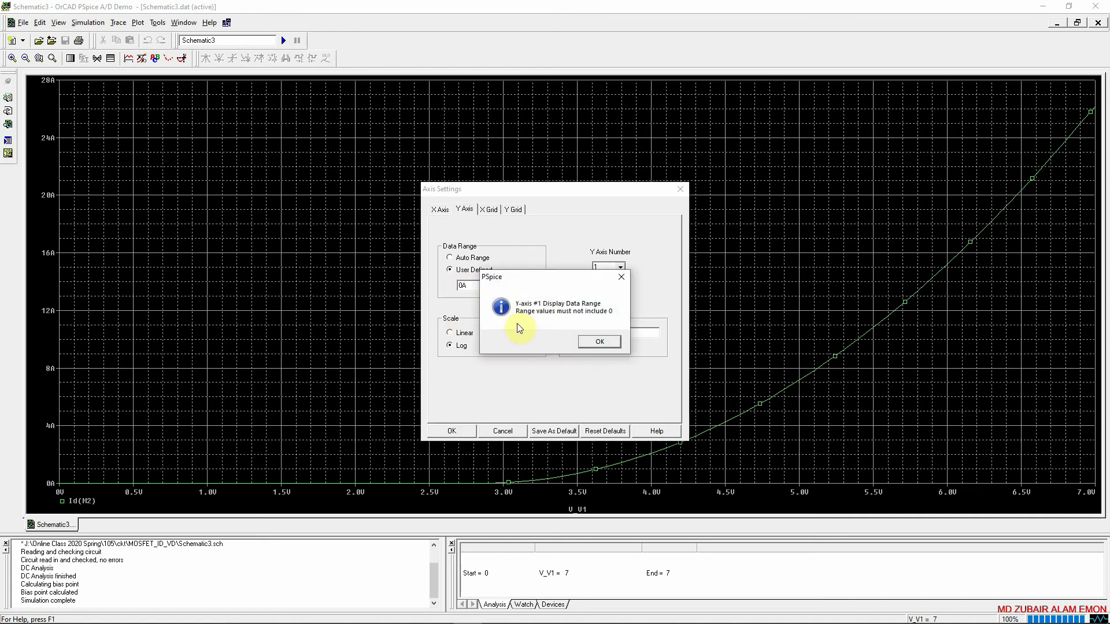
click(599, 343)
click(462, 286)
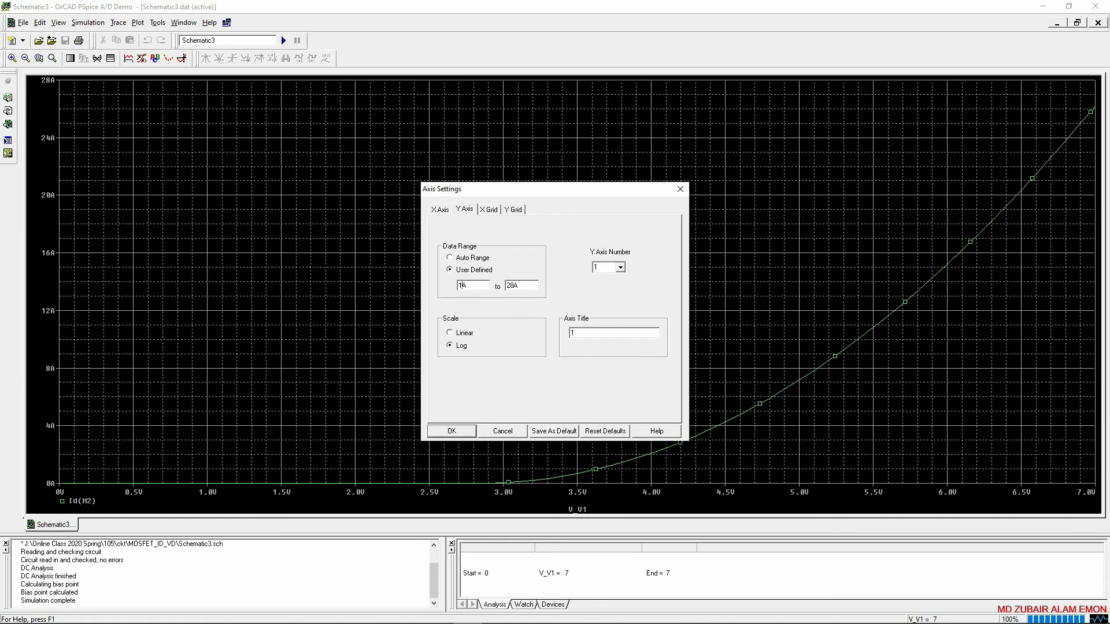
key(Return)
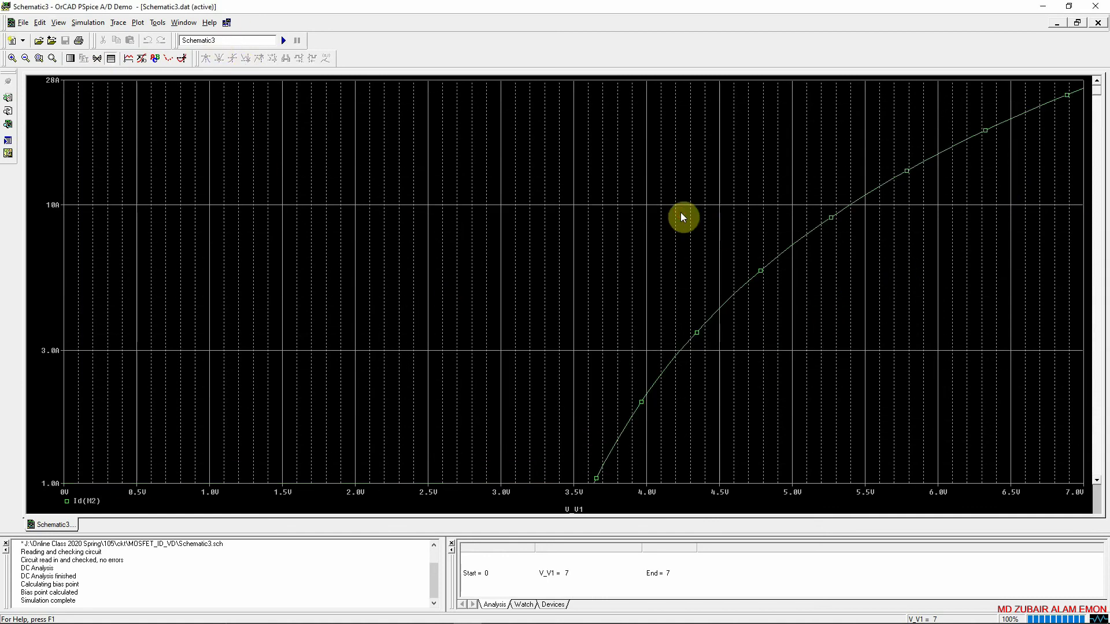
- Change the log Y axis lower limit to 1uA, keeping the upper limit at 28A
right_click(706, 236)
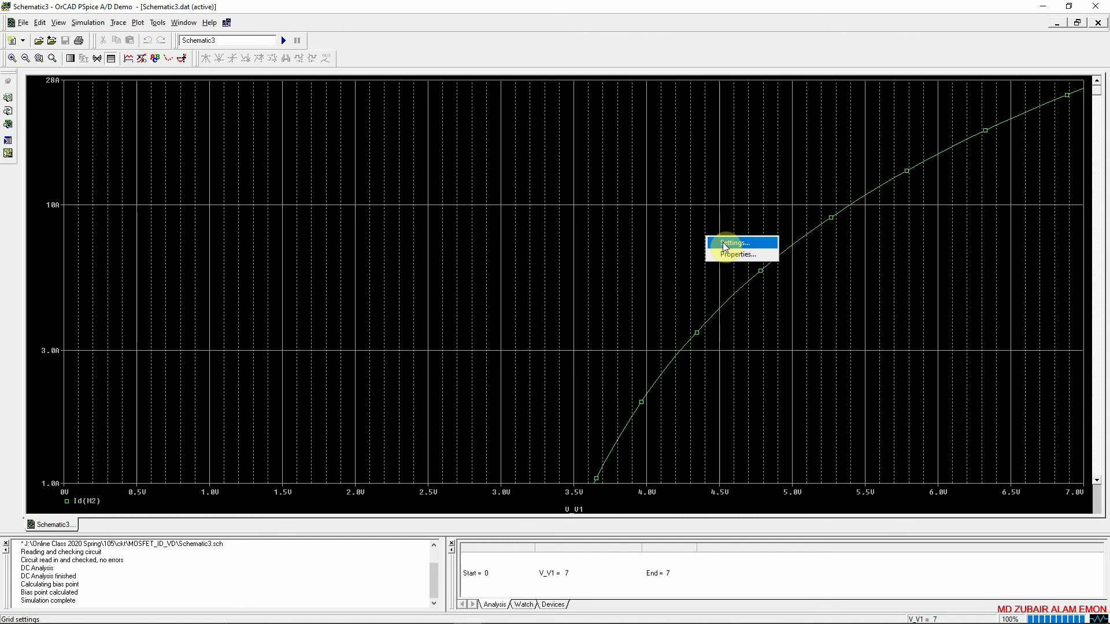
click(725, 245)
click(466, 211)
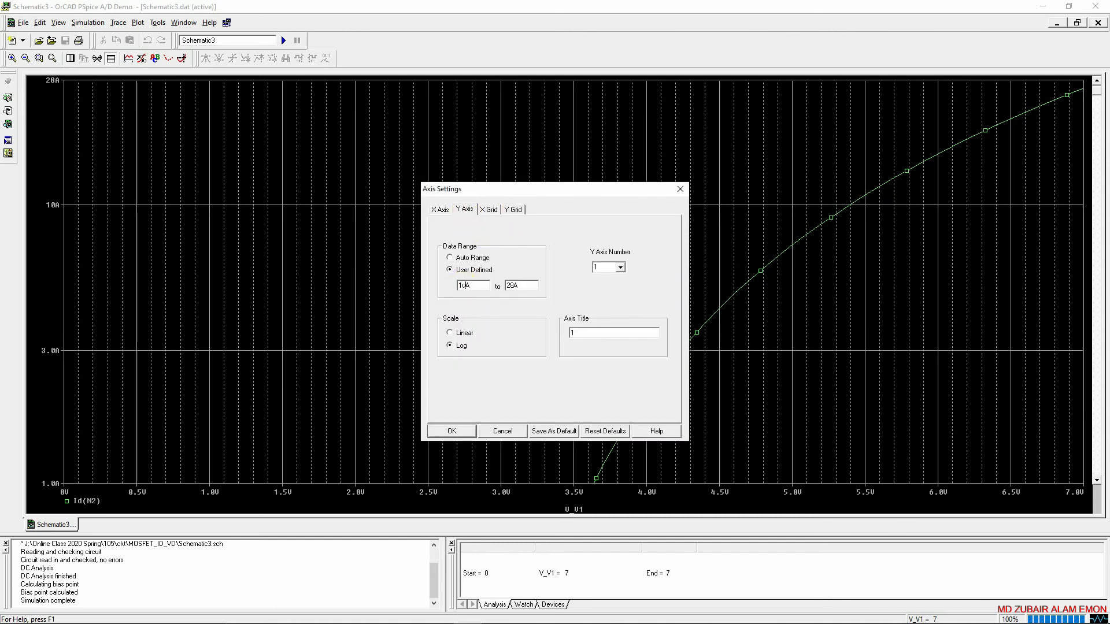
click(464, 286)
click(457, 270)
click(454, 432)
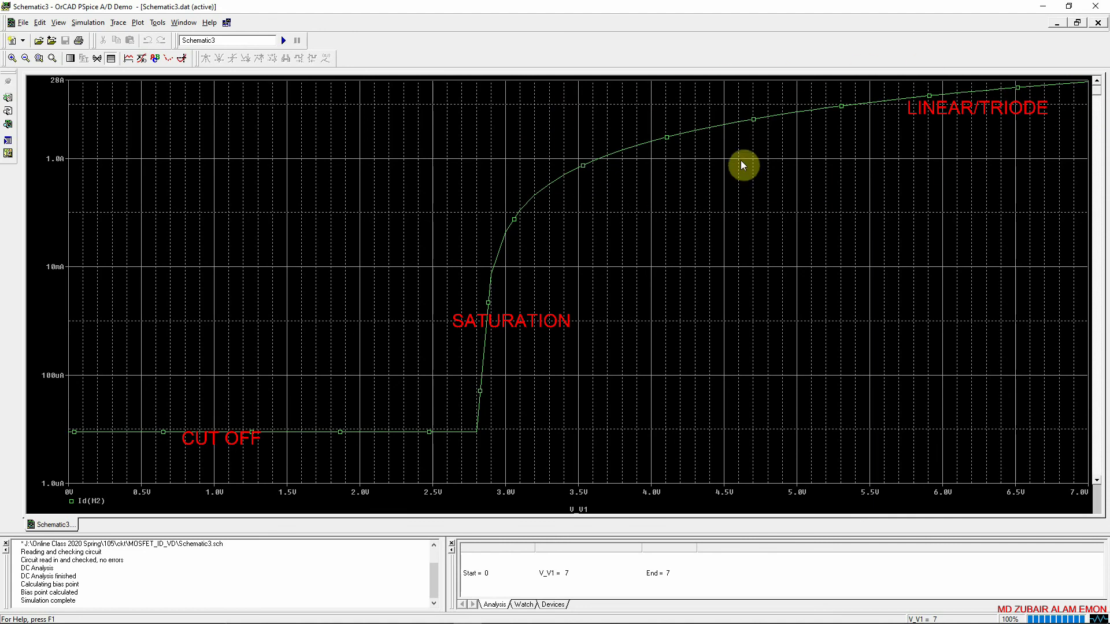
- Close the PSpice A/D plot window to get back to the IRF150 M2 schematic
click(1105, 10)
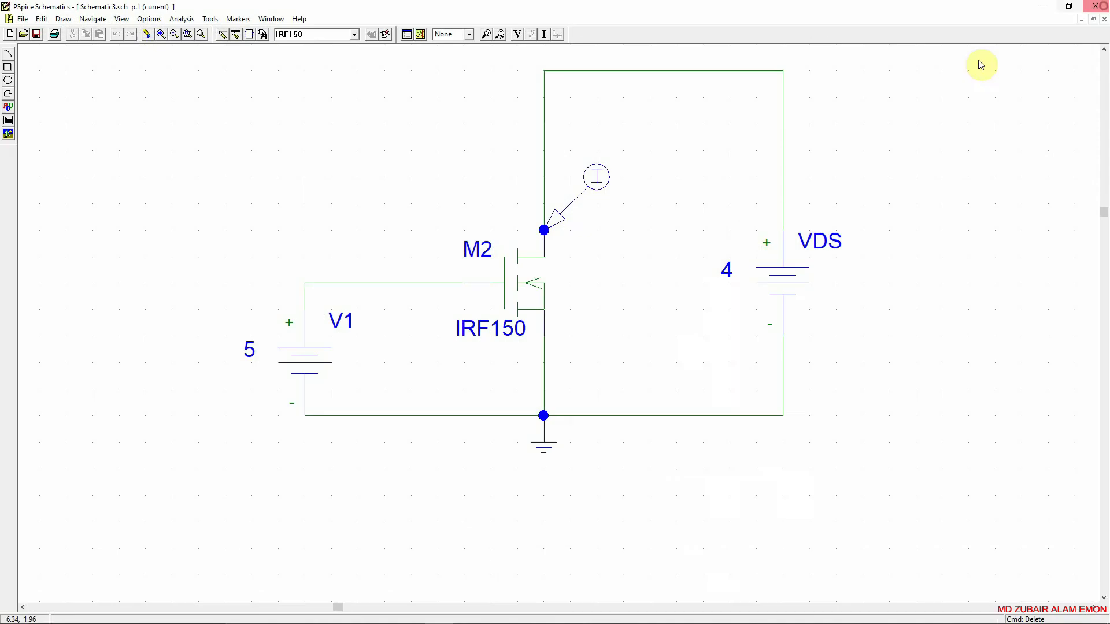